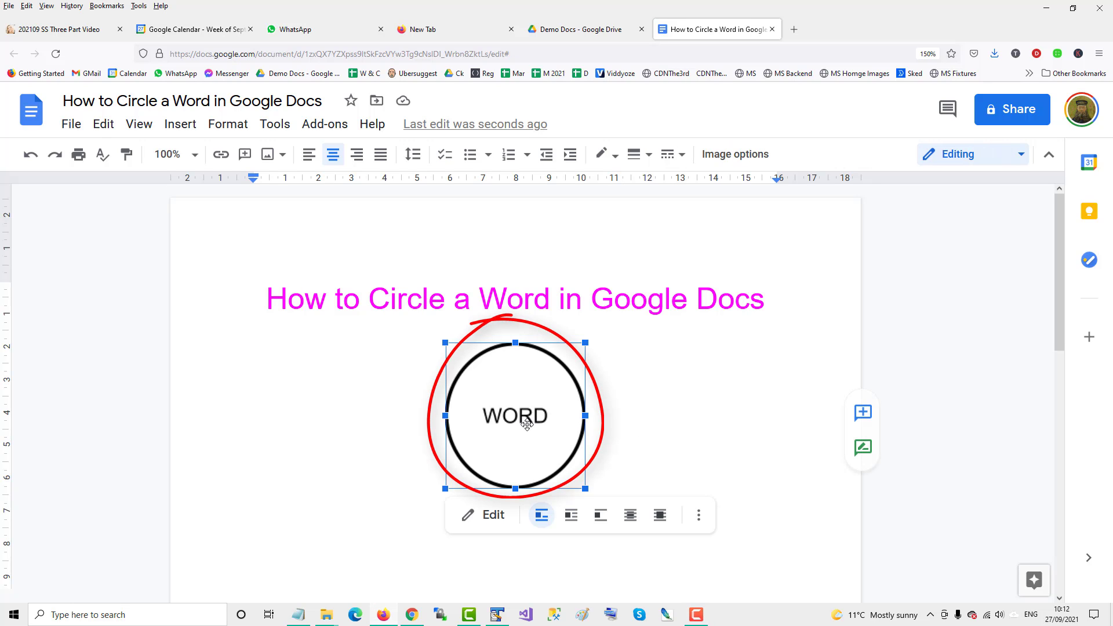
Delete the existing circled-word drawing and insert a new blank drawing.
{"action": "key", "text": "Delete"}
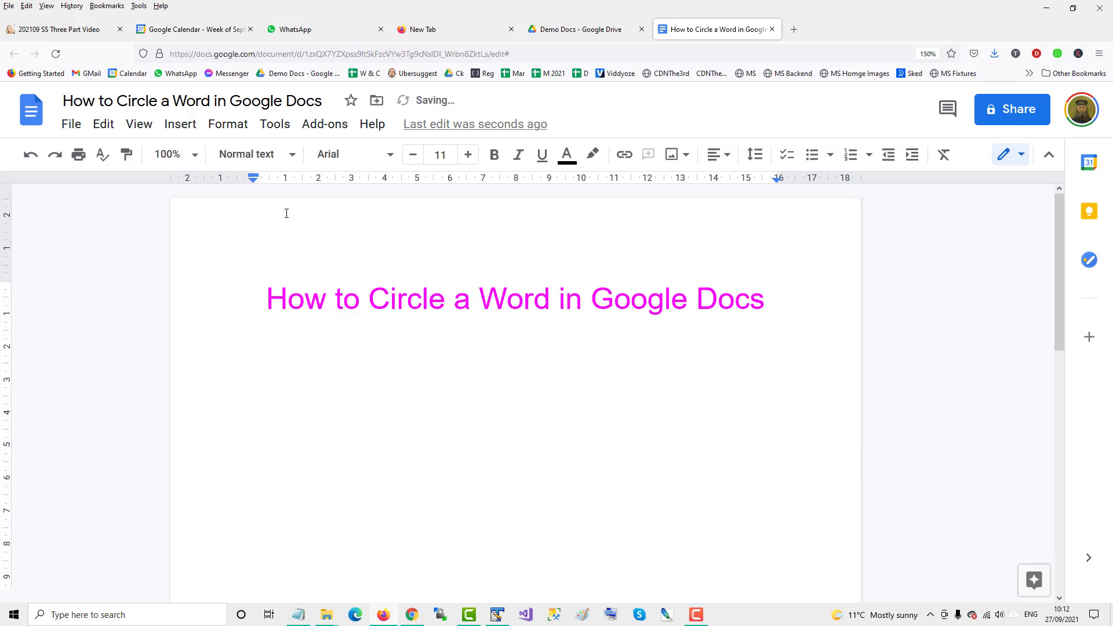
{"action": "left_click", "coordinate": [182, 126]}
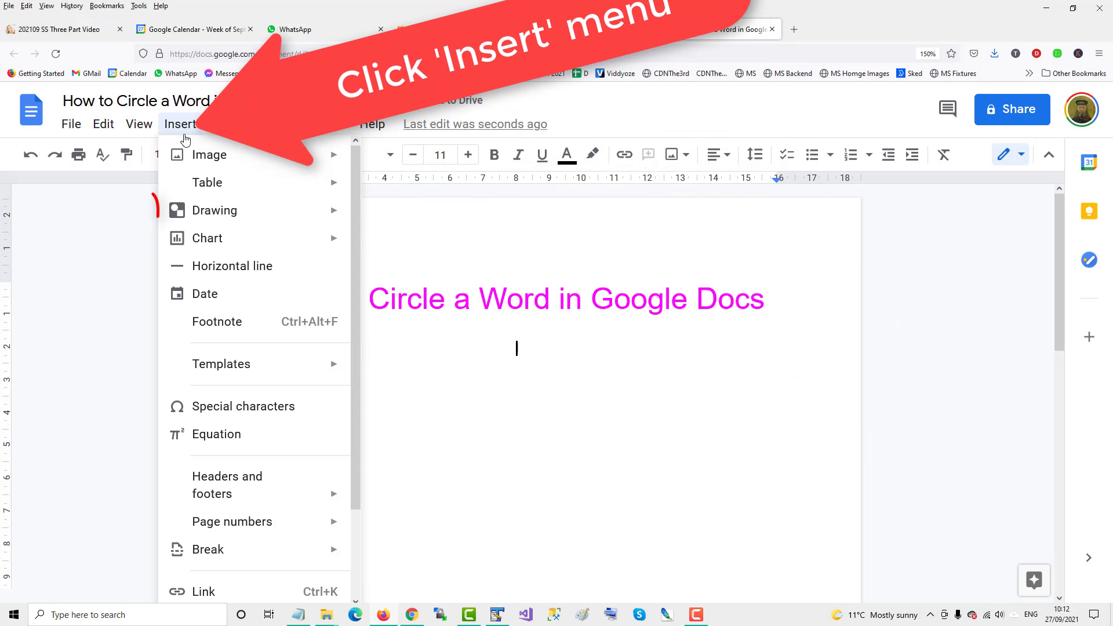
{"action": "mouse_move", "coordinate": [227, 210]}
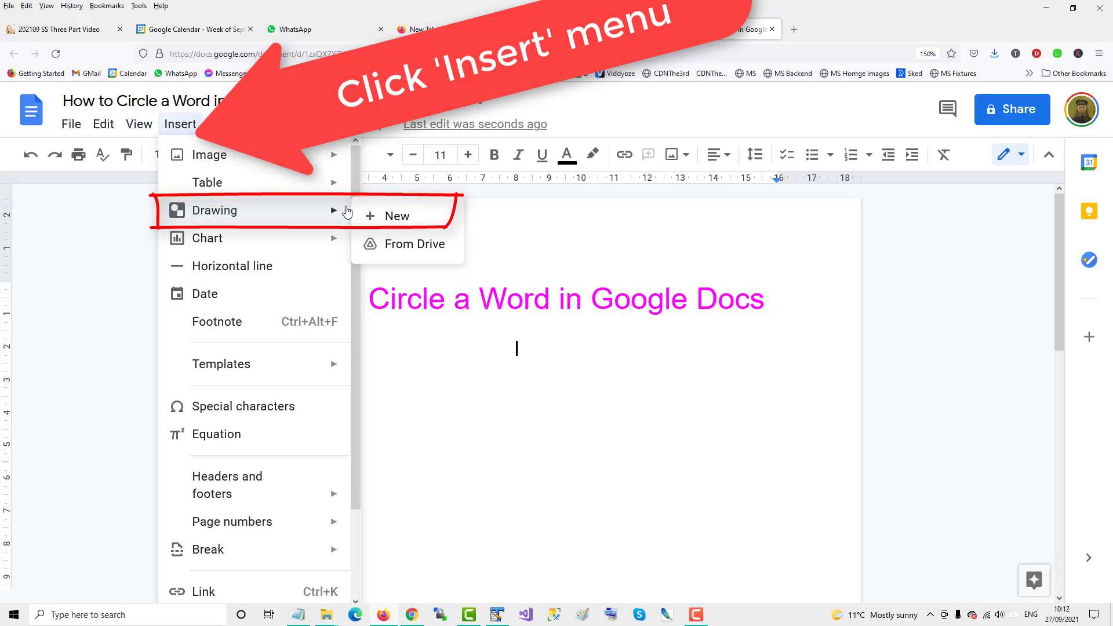
{"action": "left_click", "coordinate": [394, 215]}
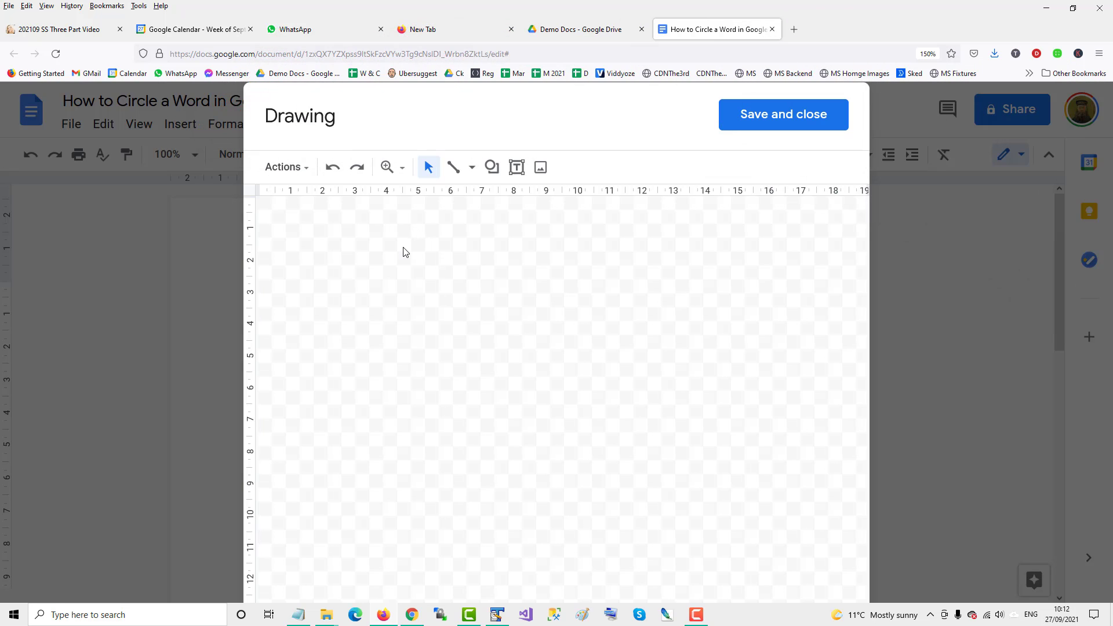
Draw an oval circle on the canvas and set its fill colour to Transparent.
{"action": "left_click", "coordinate": [492, 167]}
{"action": "mouse_move", "coordinate": [534, 198]}
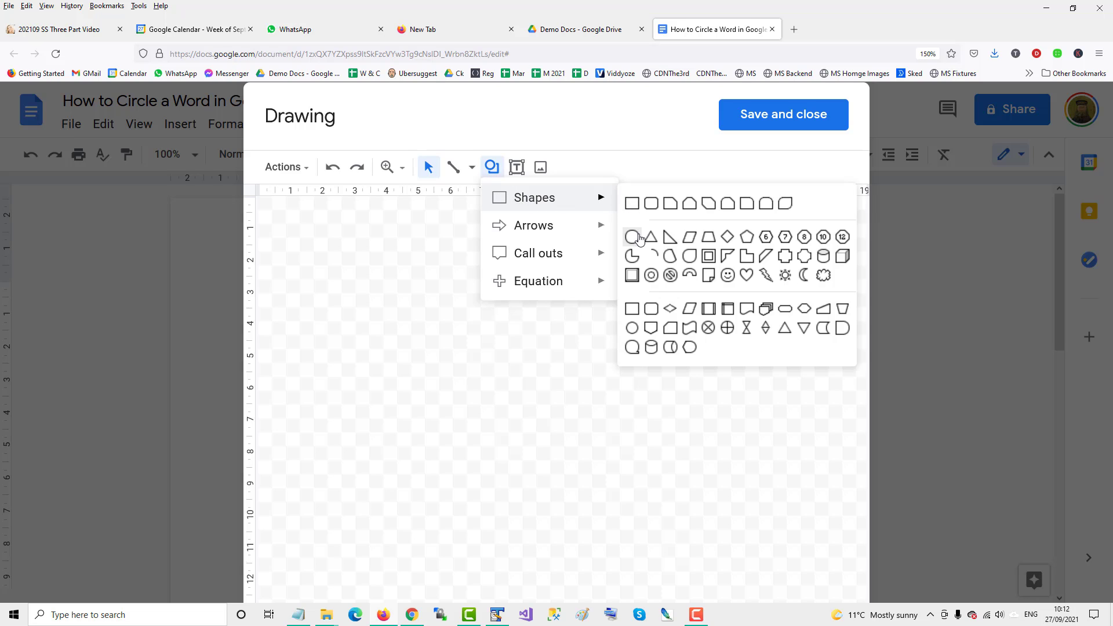
{"action": "left_click", "coordinate": [632, 237]}
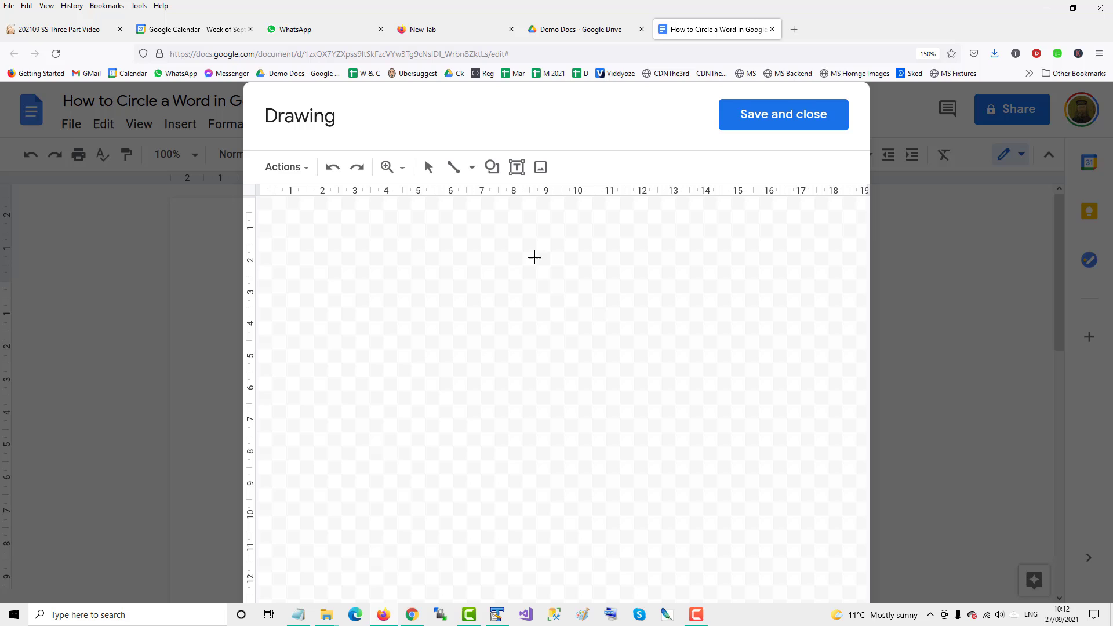
{"action": "mouse_move", "coordinate": [393, 257]}
{"action": "left_mouse_down"}
{"action": "mouse_move", "coordinate": [490, 325]}
{"action": "mouse_move", "coordinate": [534, 376]}
{"action": "mouse_move", "coordinate": [535, 393]}
{"action": "left_mouse_up"}
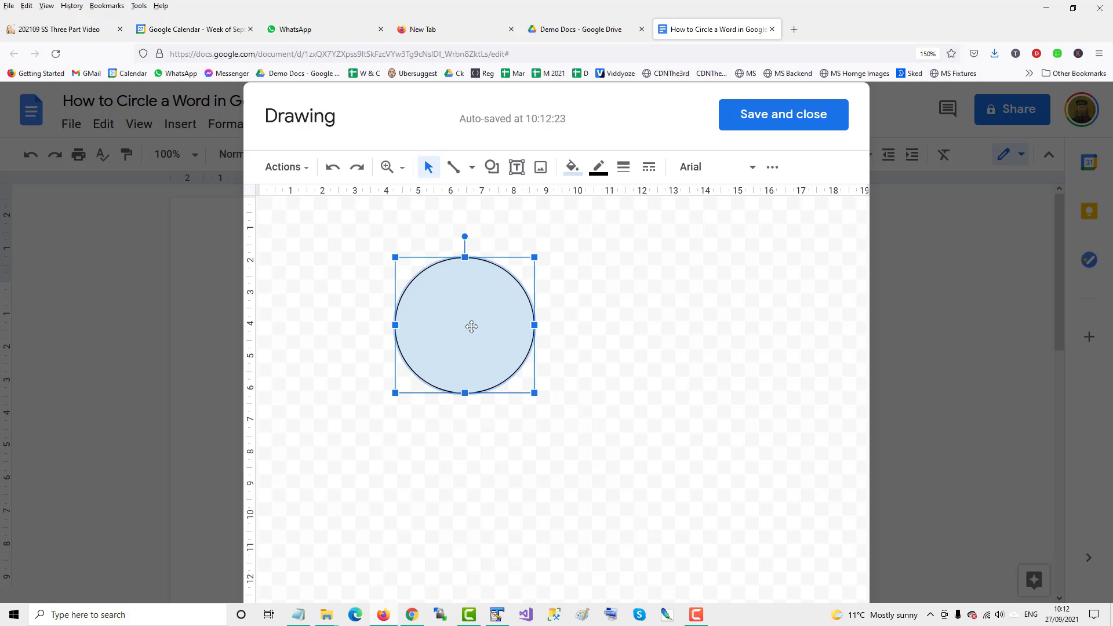
{"action": "left_click", "coordinate": [572, 168]}
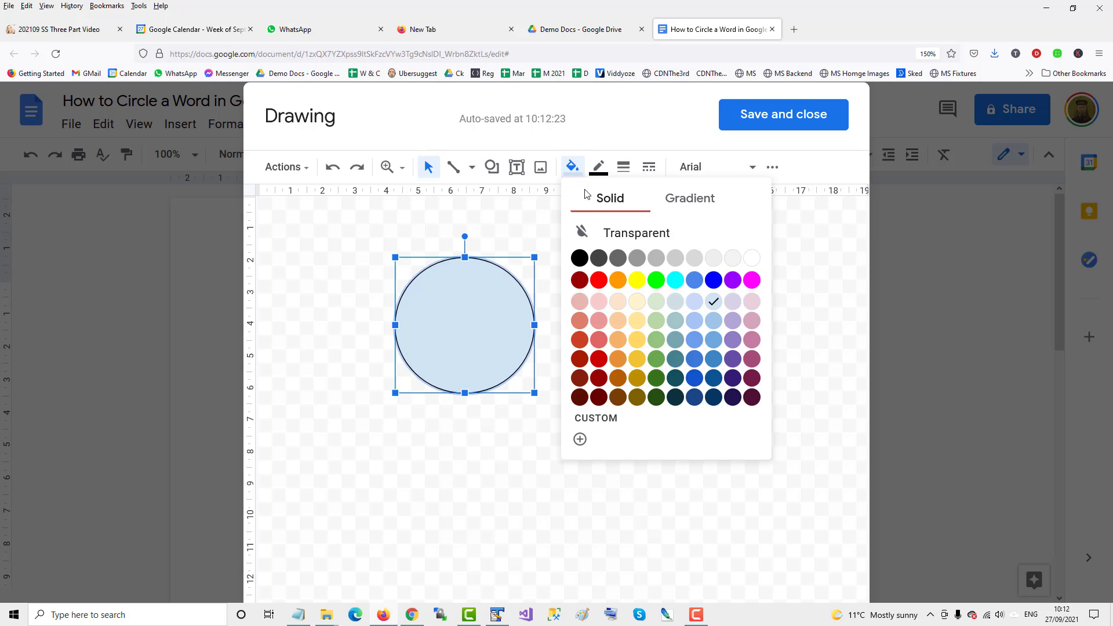
{"action": "left_click", "coordinate": [620, 233]}
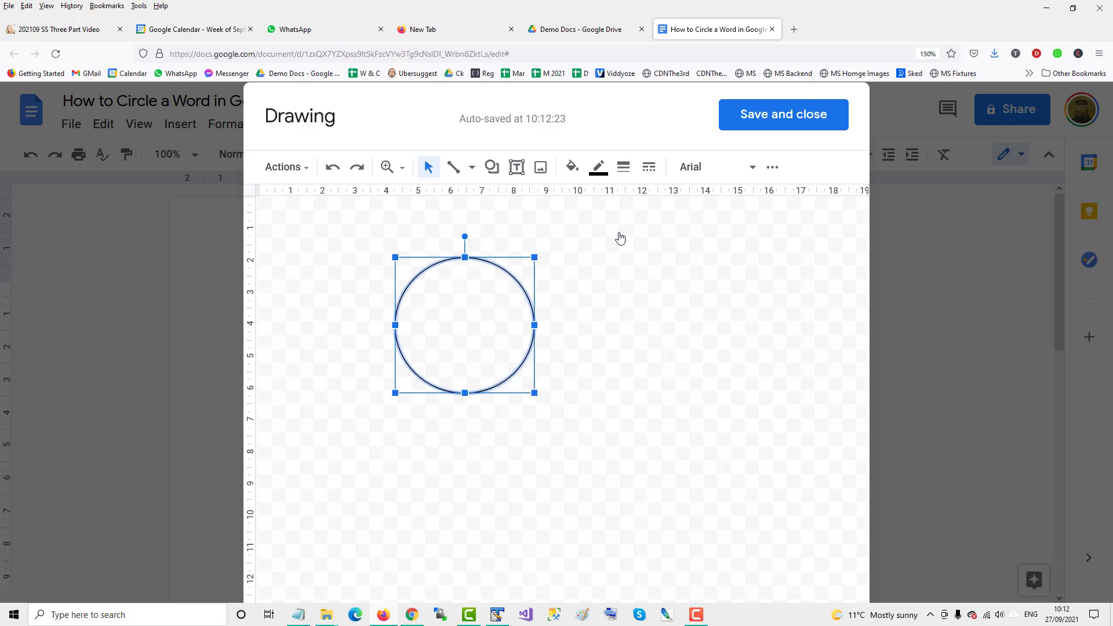
Put WORD inside the circle, enlarge it beyond 16, and centre it horizontally.
{"action": "double_click", "coordinate": [453, 320]}
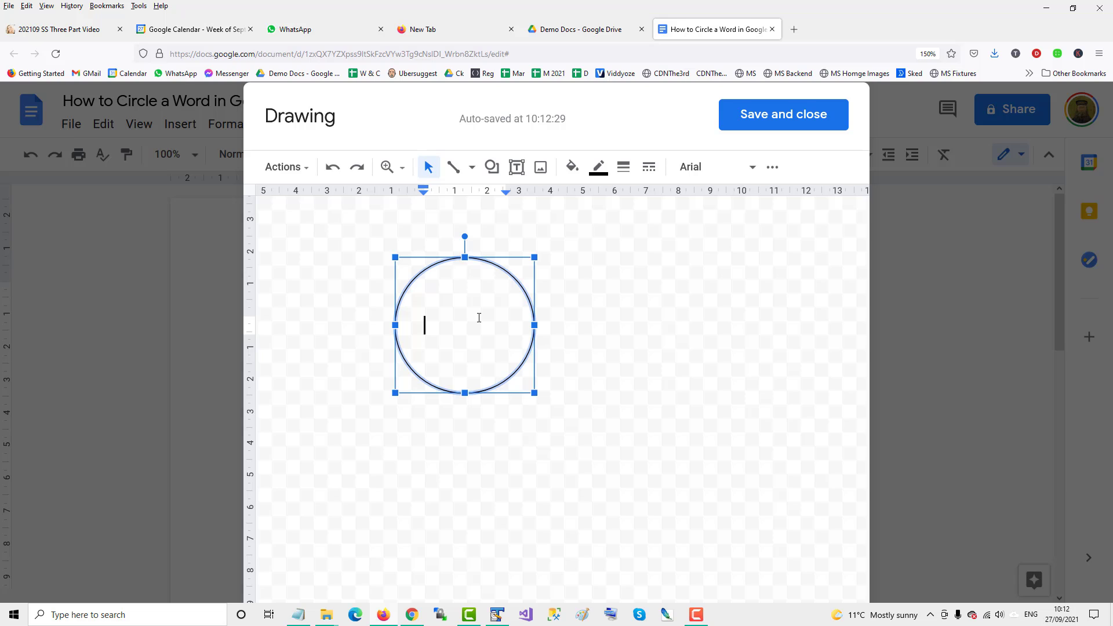
{"action": "type", "text": "WORD"}
{"action": "left_click", "coordinate": [773, 167]}
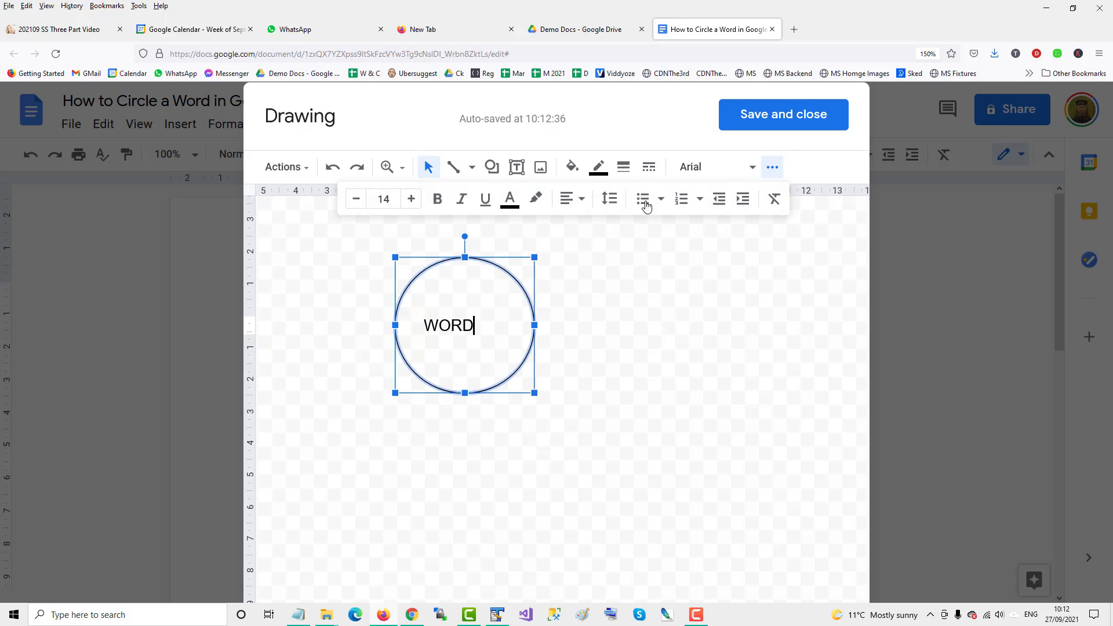
{"action": "left_click", "coordinate": [411, 199]}
{"action": "left_click", "coordinate": [412, 199]}
{"action": "double_click", "coordinate": [430, 326]}
{"action": "left_click", "coordinate": [414, 200]}
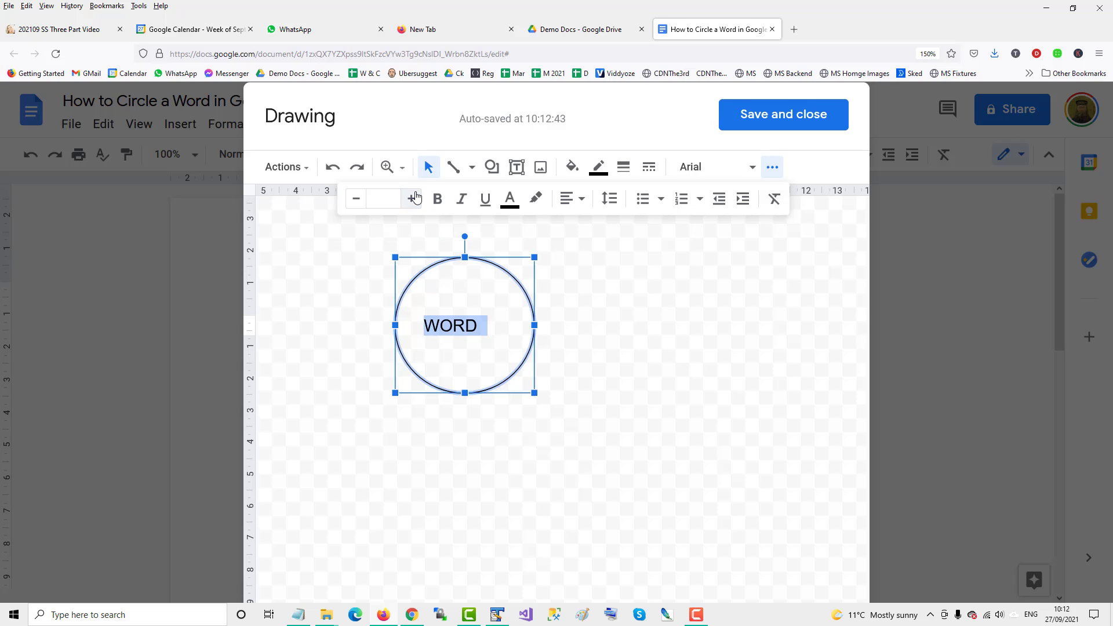
{"action": "left_click", "coordinate": [580, 200]}
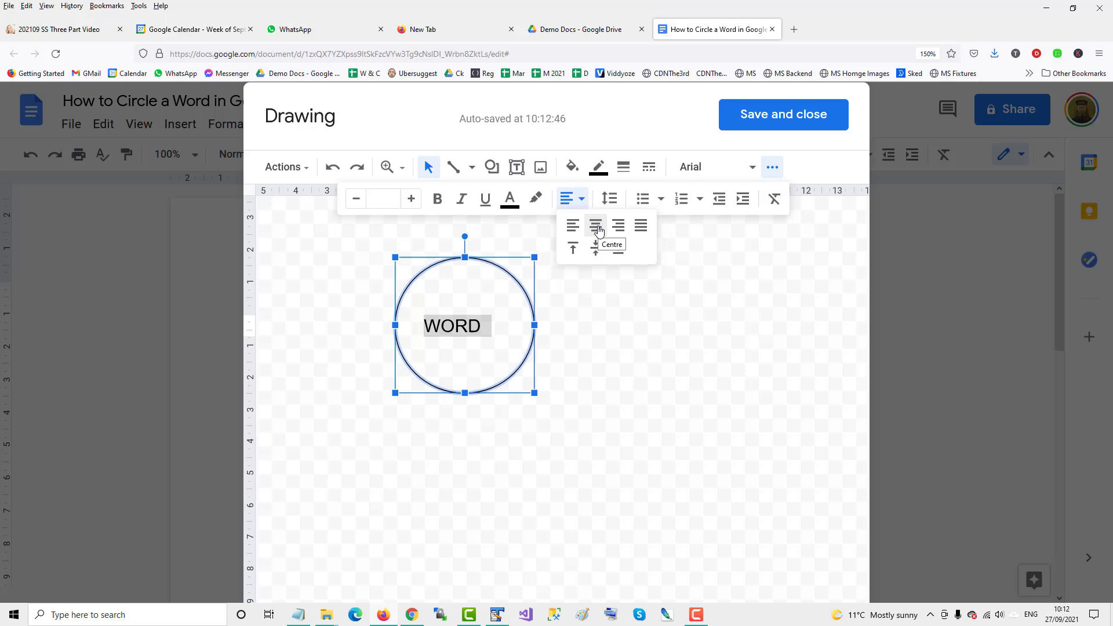
{"action": "left_click", "coordinate": [598, 230]}
Give the circle a 4px outline and save the drawing into the document.
{"action": "left_click", "coordinate": [565, 279]}
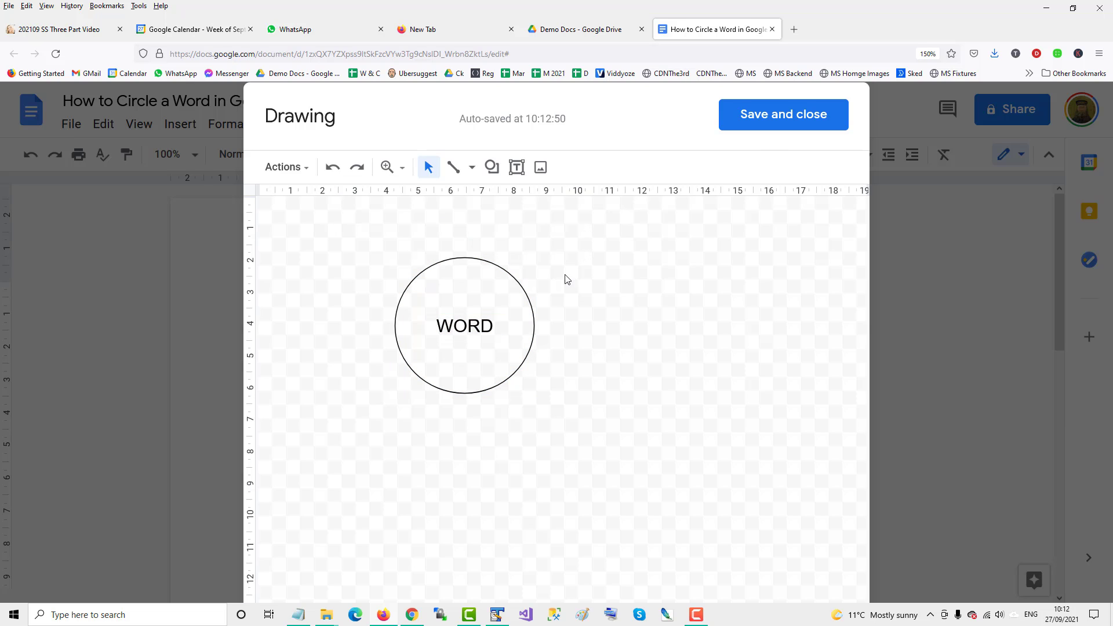
{"action": "left_click", "coordinate": [481, 274]}
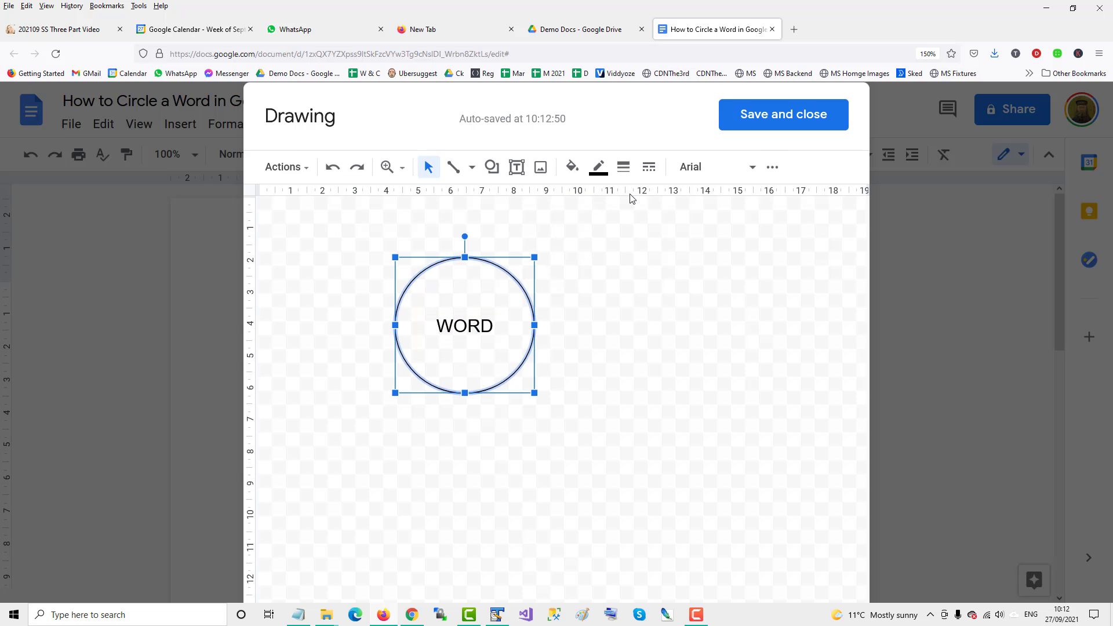
{"action": "left_click", "coordinate": [623, 173]}
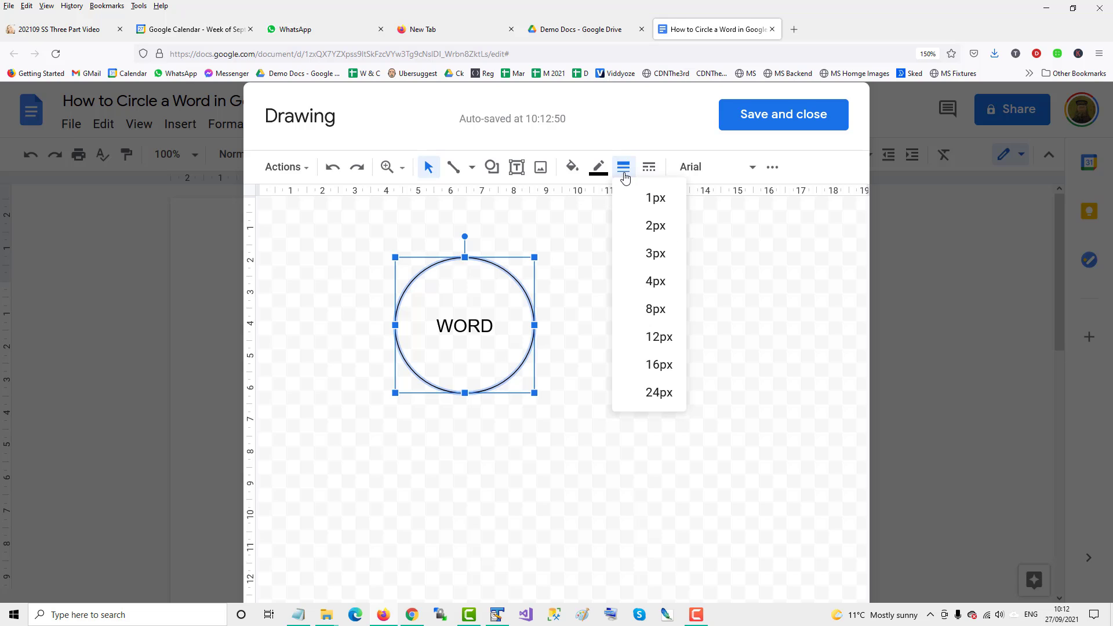
{"action": "left_click", "coordinate": [662, 288]}
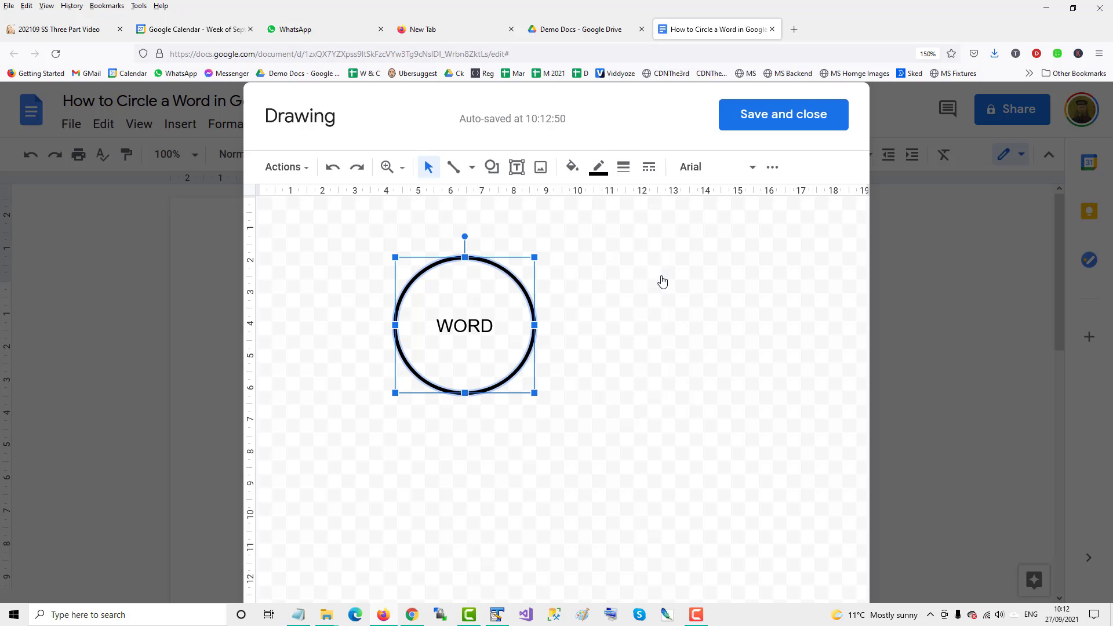
{"action": "left_click", "coordinate": [627, 287]}
{"action": "left_click", "coordinate": [777, 114]}
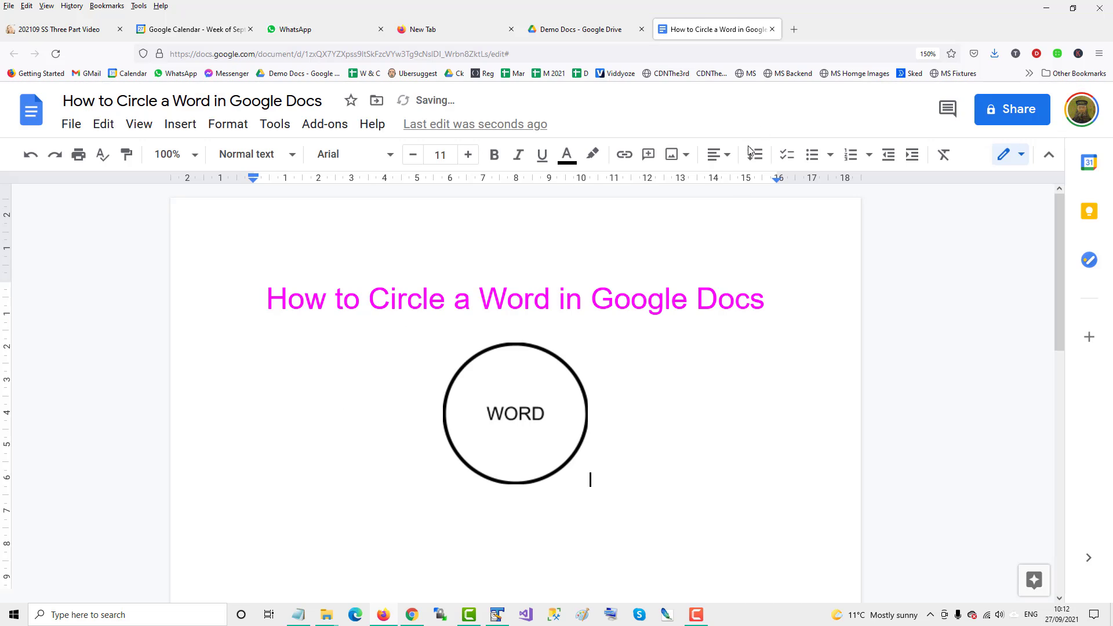